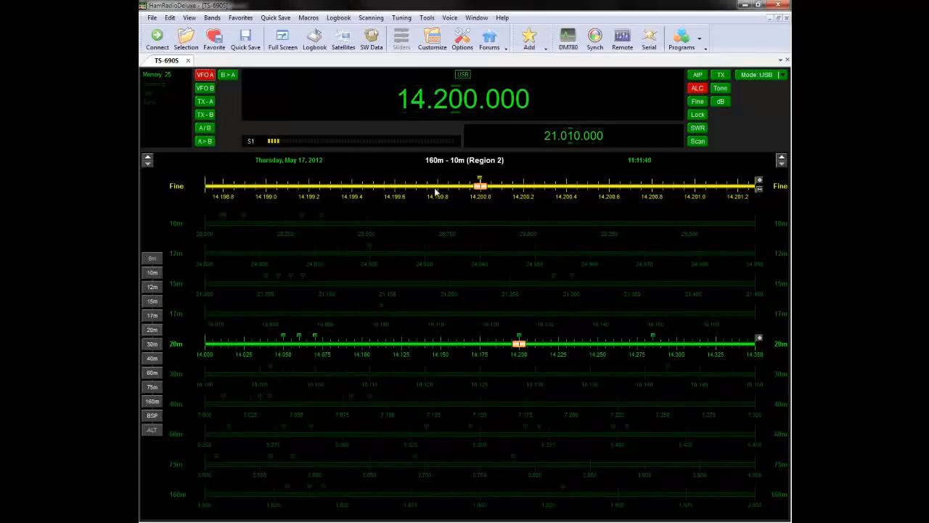
Step: Fine-tune down the 20m band, then settle on the QRP SSB favourite at 14.285 MHz USB
{"action": "left_click", "coordinate": [483, 189]}
{"action": "left_click_drag", "start_coordinate": [483, 189], "coordinate": [416, 188]}
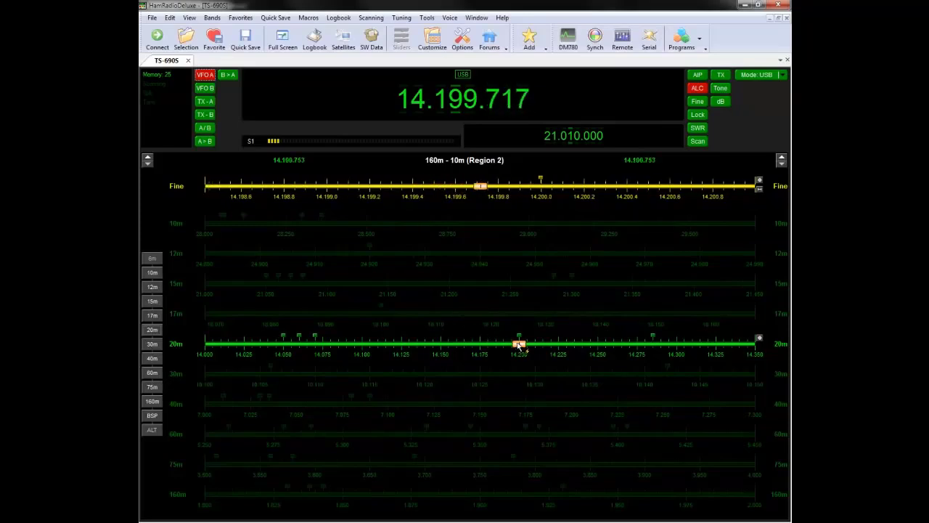
{"action": "left_click_drag", "start_coordinate": [514, 344], "coordinate": [400, 345]}
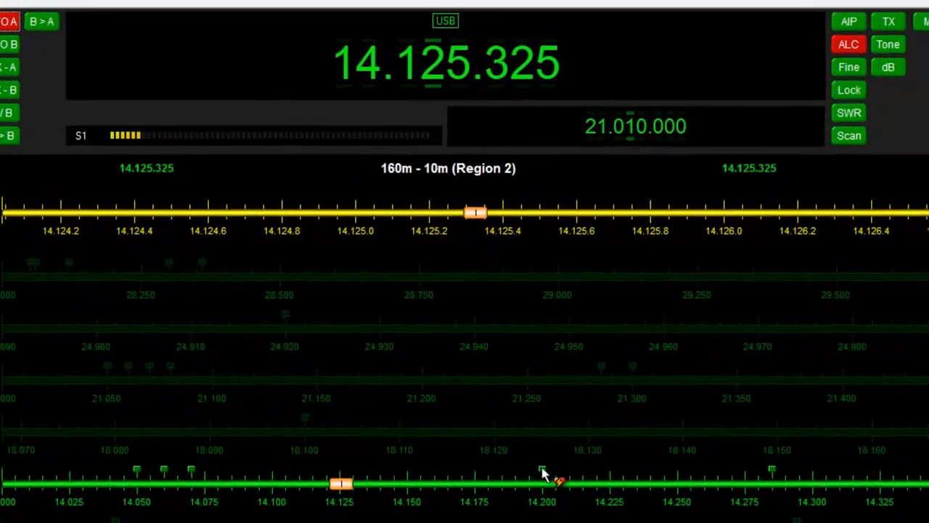
{"action": "left_click", "coordinate": [545, 477]}
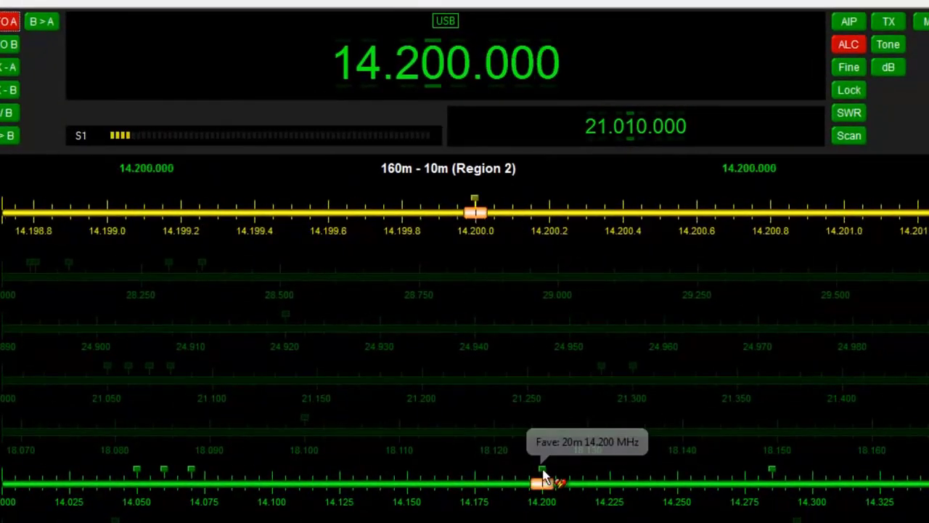
{"action": "left_click", "coordinate": [775, 478]}
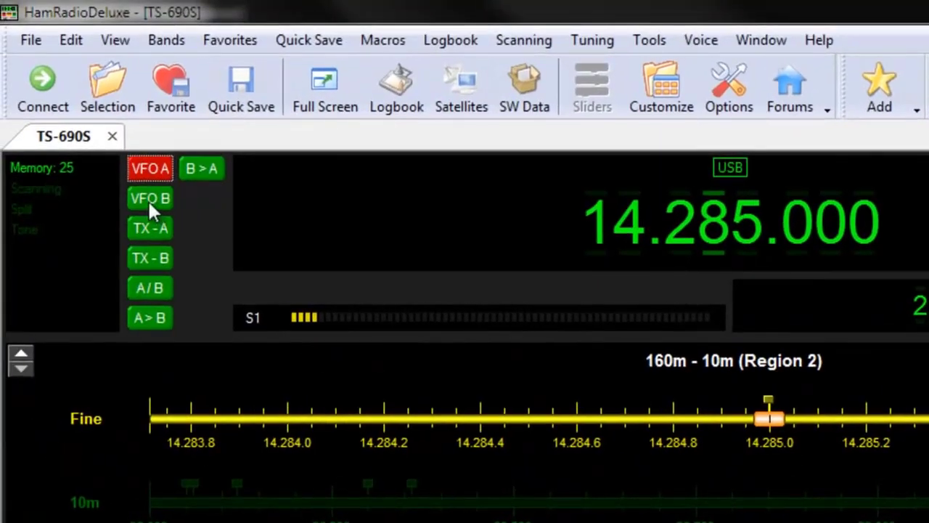
Step: Toggle to VFO B and back to A, jump to 17m, then tune the 14.200 MHz favourite
{"action": "left_click", "coordinate": [154, 198]}
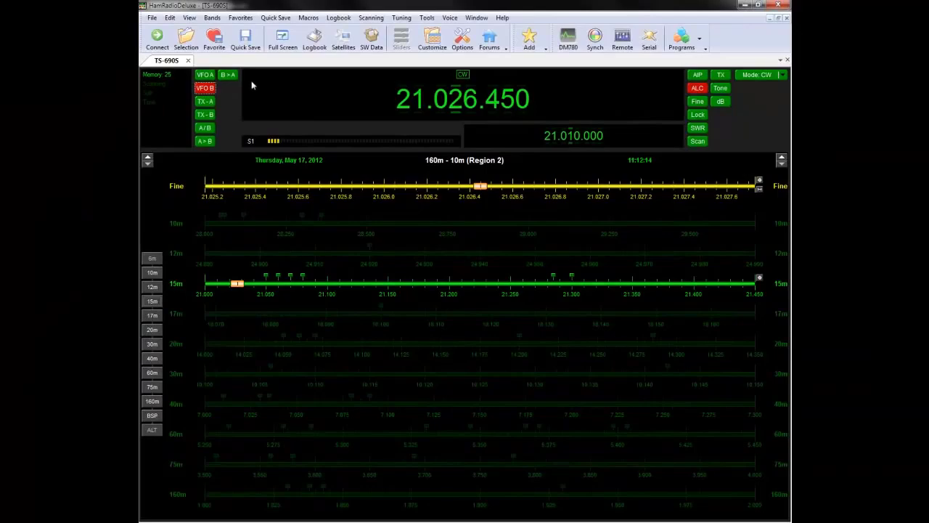
{"action": "left_click", "coordinate": [205, 75]}
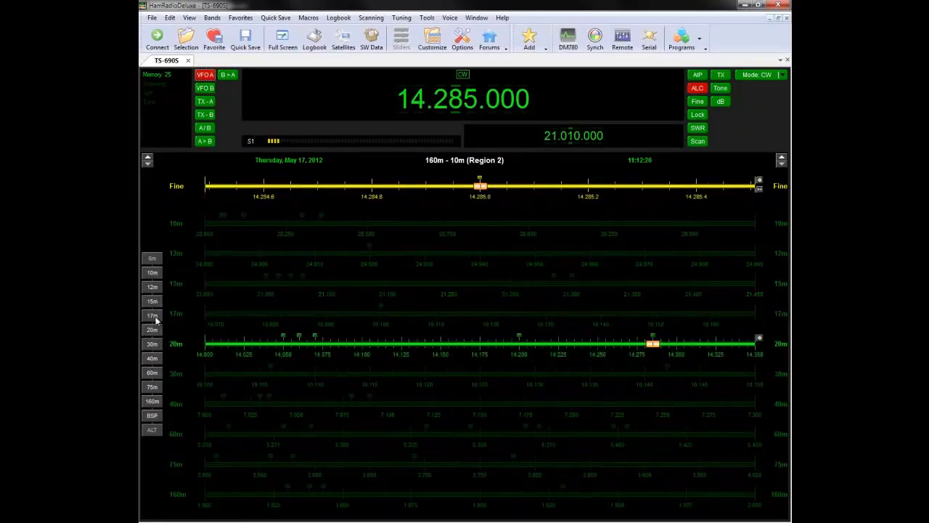
{"action": "left_click", "coordinate": [153, 316]}
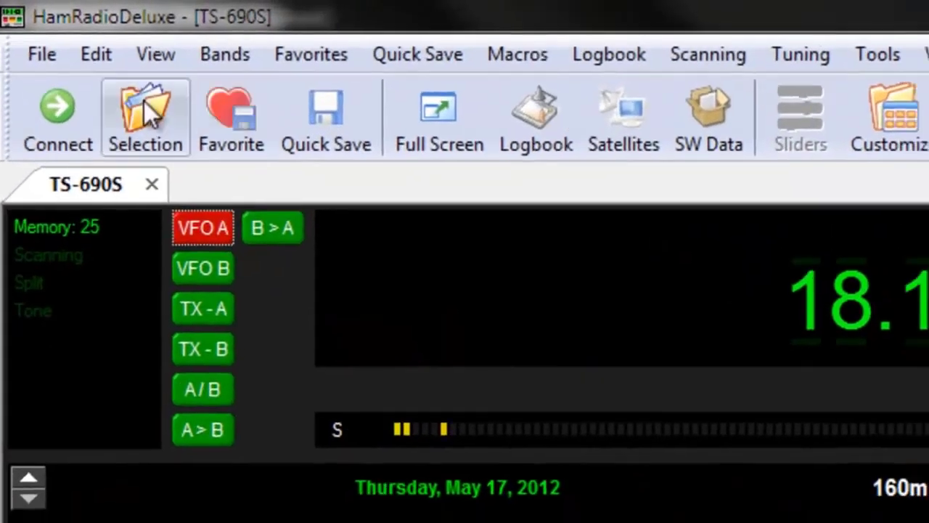
{"action": "left_click", "coordinate": [144, 101]}
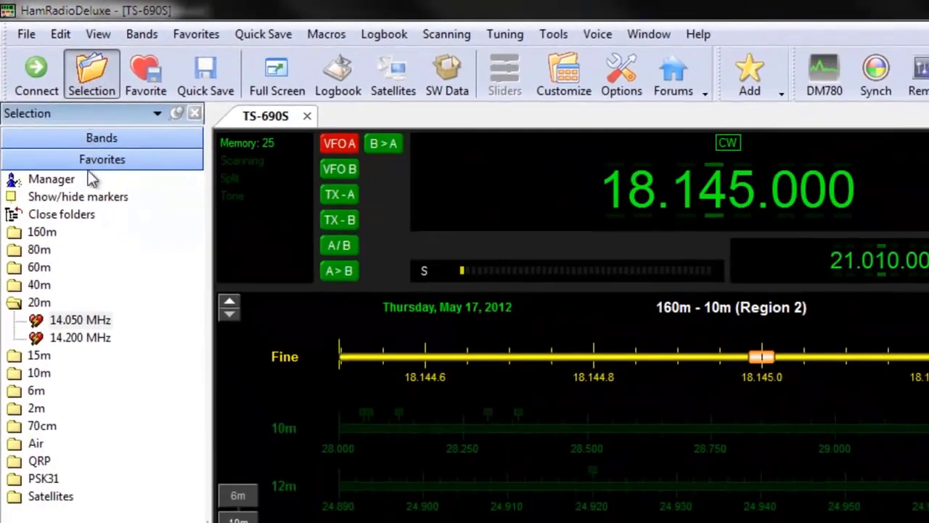
{"action": "left_click", "coordinate": [61, 338]}
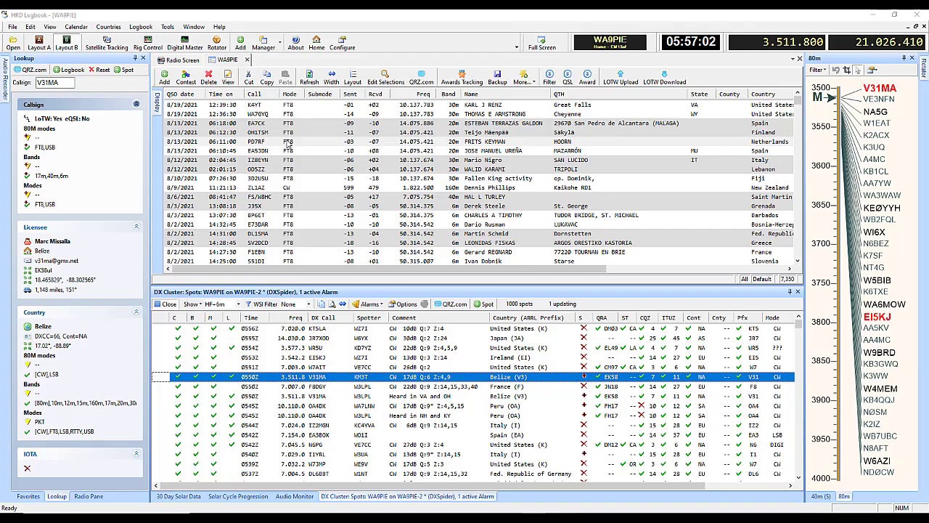
Step: Open the 8/13/2021 Netherlands FT8 contact and view its Worked, Contact and Location tabs
{"action": "double_click", "coordinate": [288, 142]}
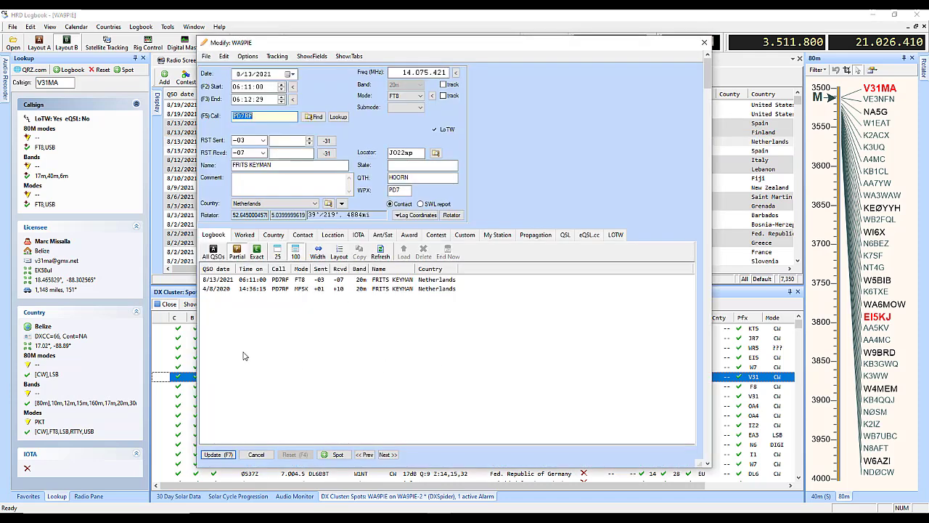
{"action": "left_click", "coordinate": [242, 235]}
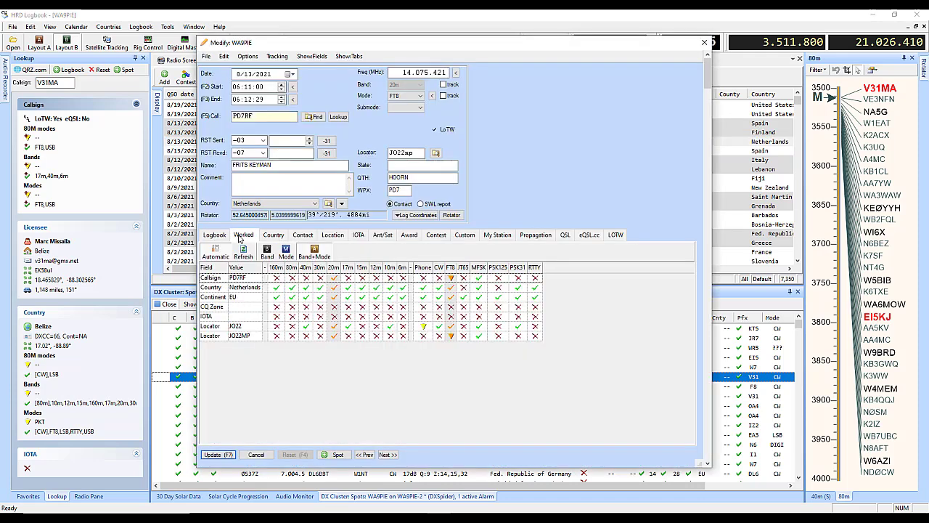
{"action": "left_click", "coordinate": [308, 237]}
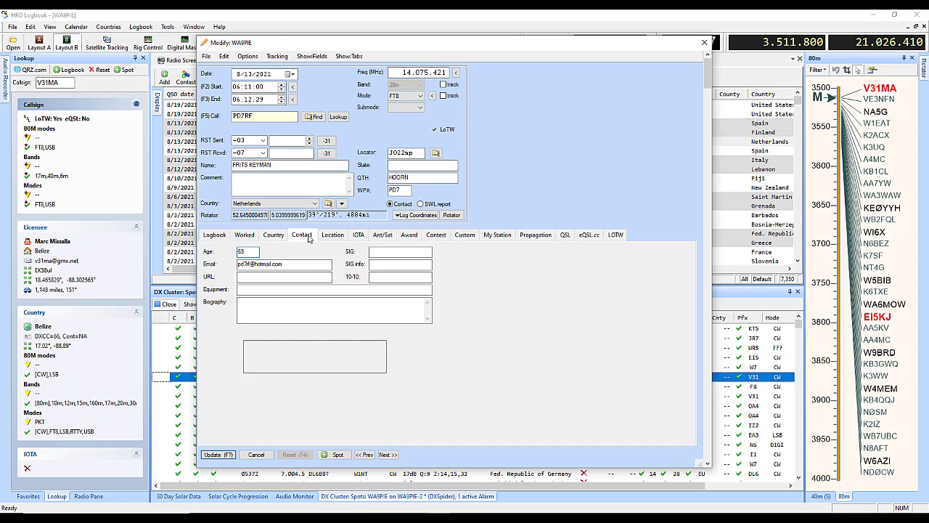
{"action": "left_click", "coordinate": [332, 238]}
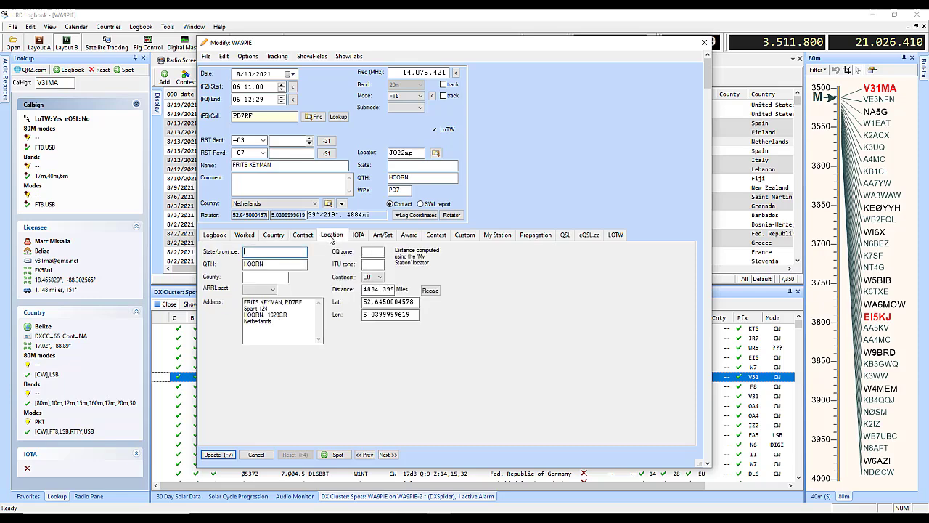
Step: Close the contact record and look up W1AW, showing its QRZ.com ARRL HQ details
{"action": "left_click", "coordinate": [705, 42]}
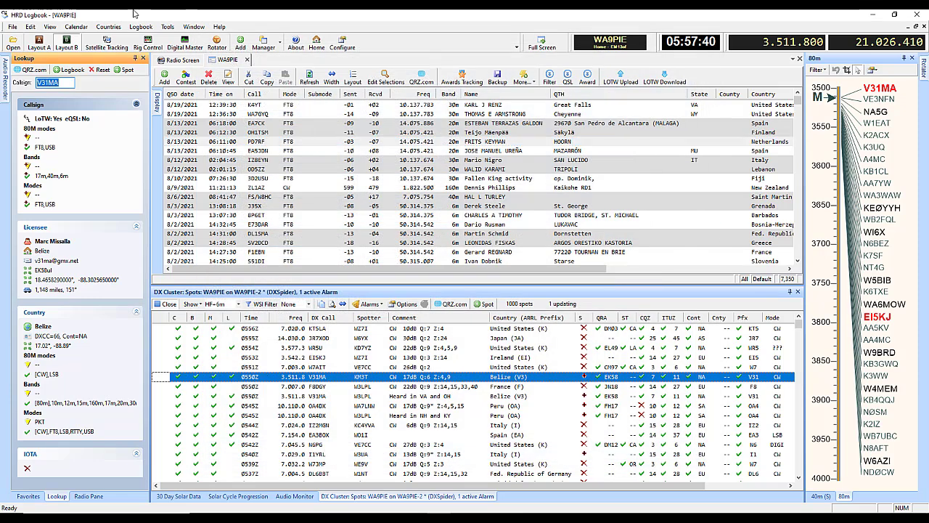
{"action": "type", "text": "W1AW"}
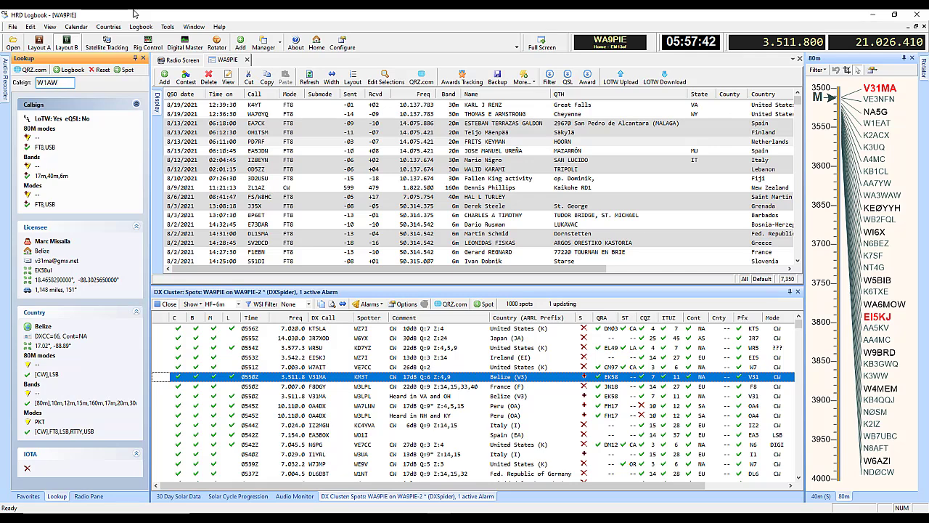
{"action": "key", "text": "Return"}
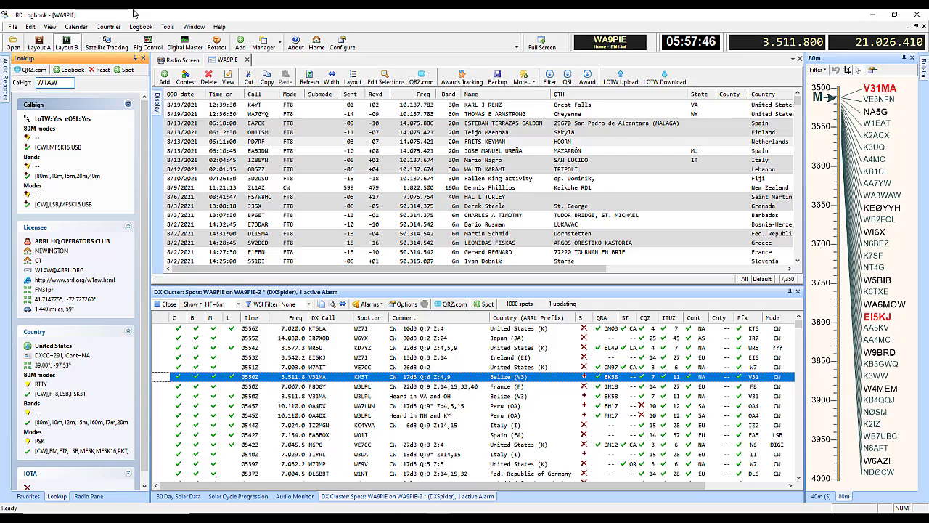
{"action": "left_click", "coordinate": [31, 70]}
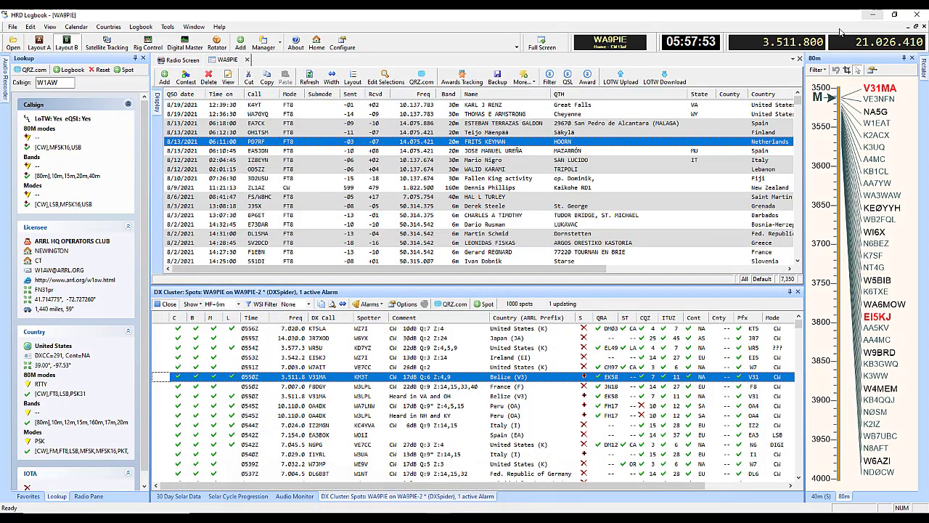
{"action": "left_click", "coordinate": [429, 371]}
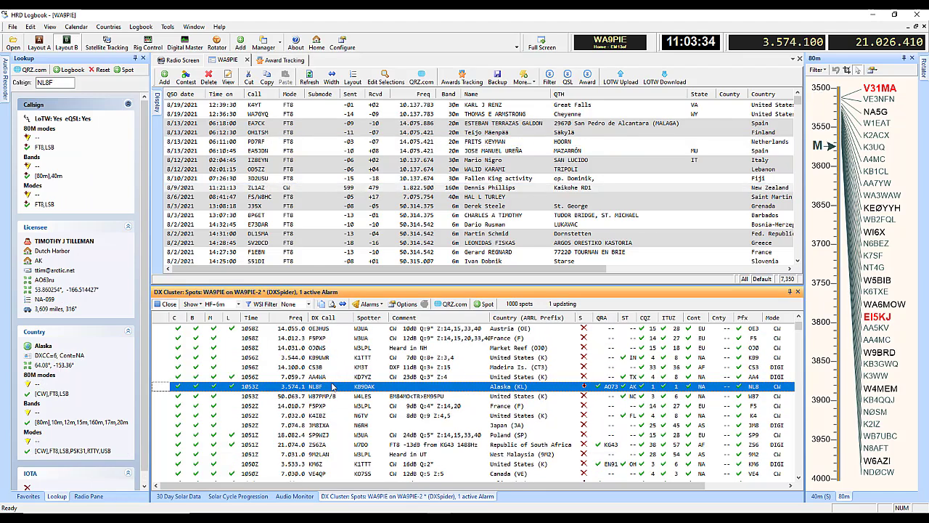
Step: Log a new contact from the NL8F Alaska spot and check its Worked, Contact and Location tabs
{"action": "right_click", "coordinate": [332, 390]}
{"action": "left_click", "coordinate": [341, 393]}
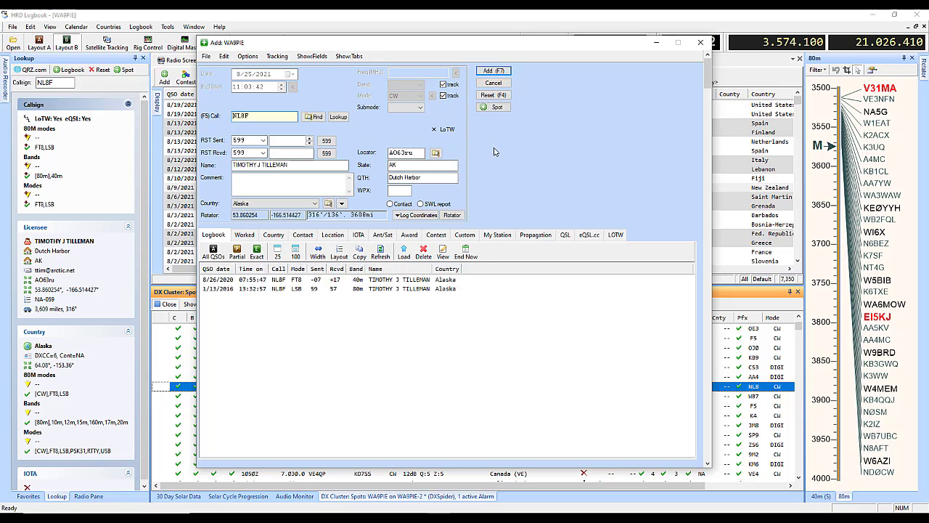
{"action": "left_click", "coordinate": [246, 236]}
{"action": "left_click", "coordinate": [304, 236]}
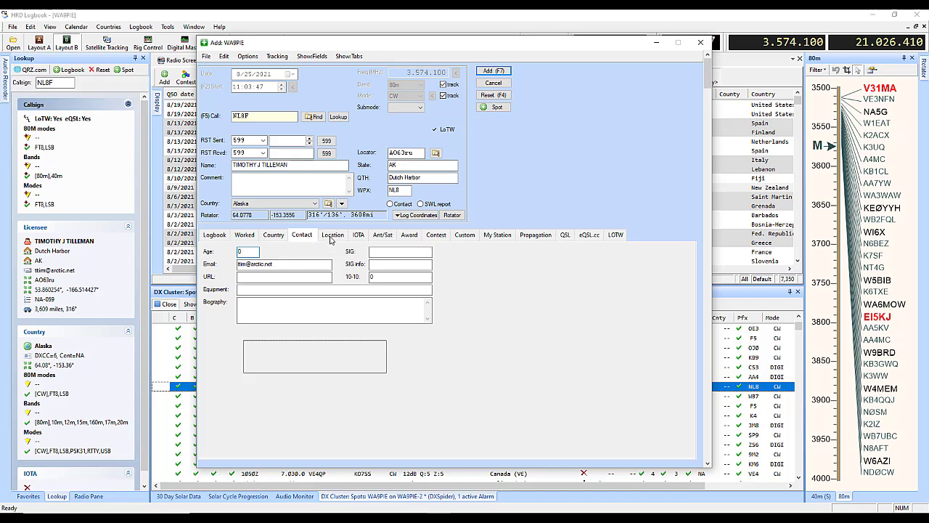
{"action": "left_click", "coordinate": [332, 237]}
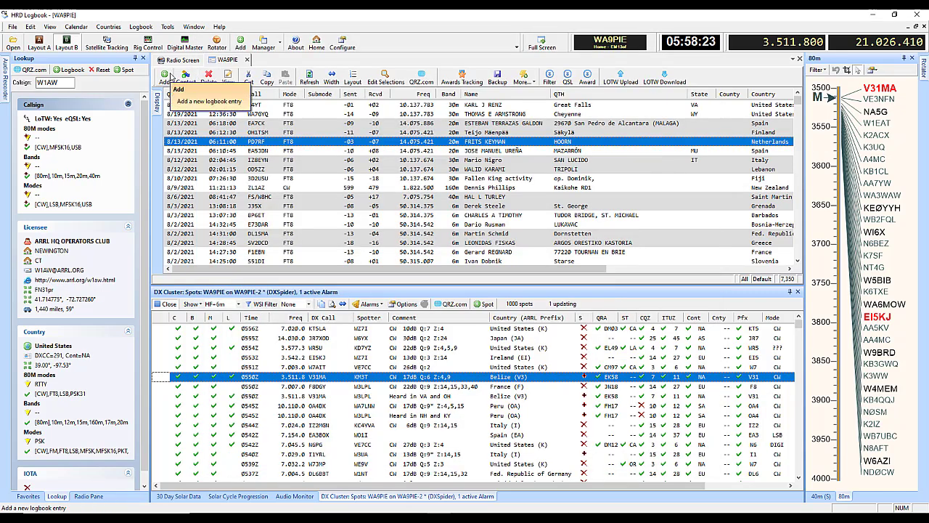
Step: Start a new log entry for callsign PJ and view its Worked, DXCC, Contact and Location tabs
{"action": "left_click", "coordinate": [187, 76]}
{"action": "type", "text": "PJ7PT"}
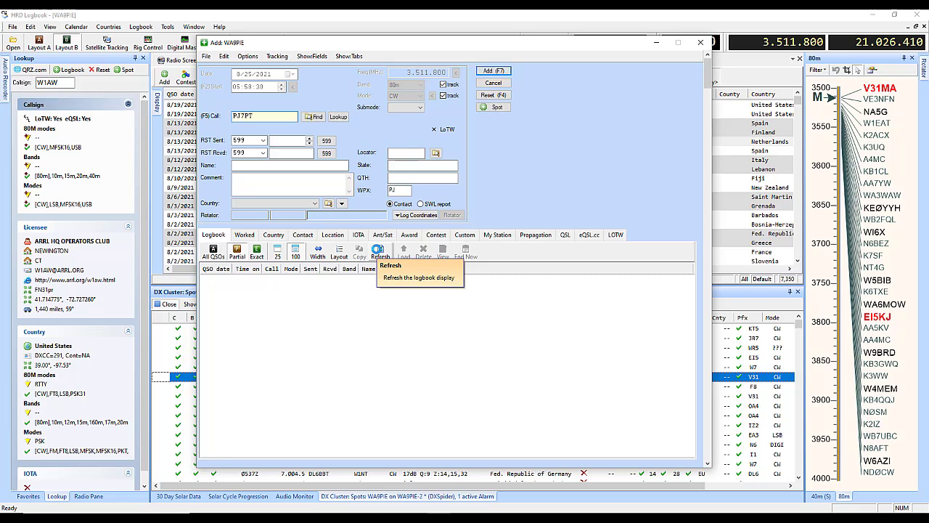
{"action": "key", "text": "Tab"}
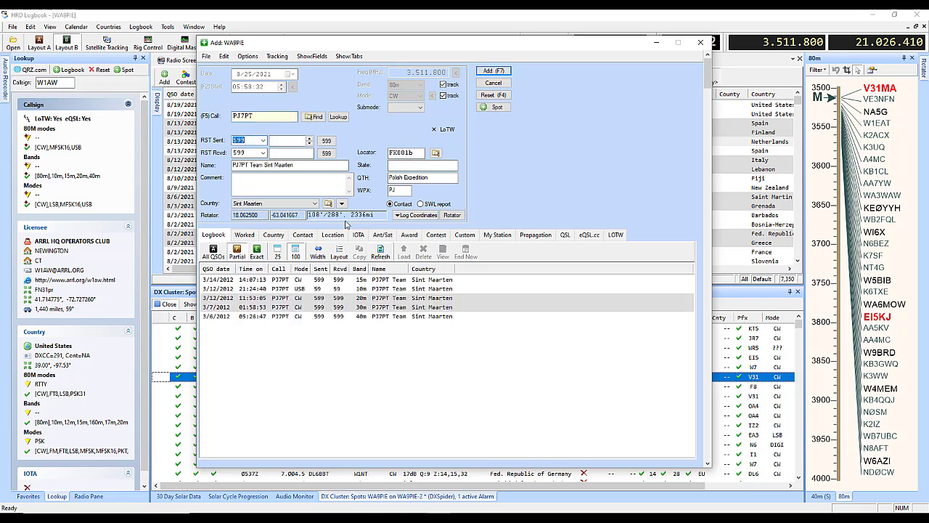
{"action": "left_click", "coordinate": [244, 235]}
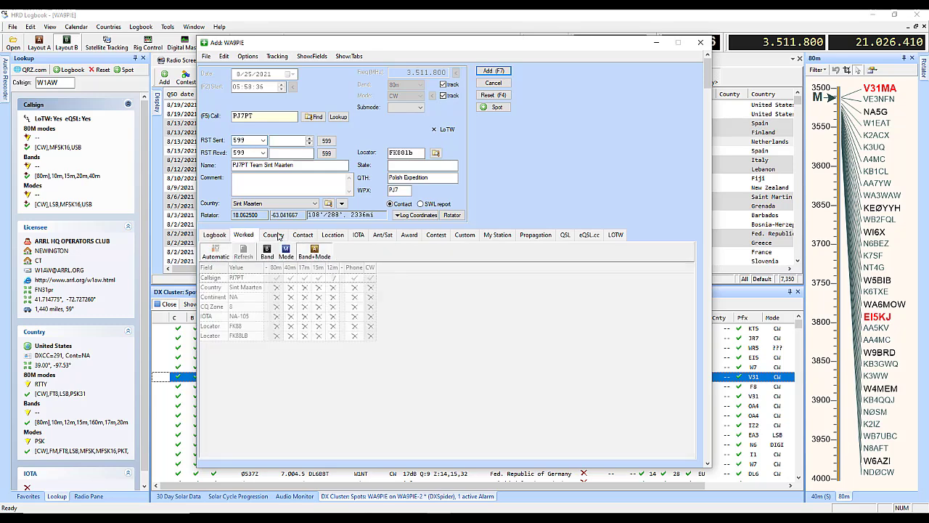
{"action": "left_click", "coordinate": [273, 236]}
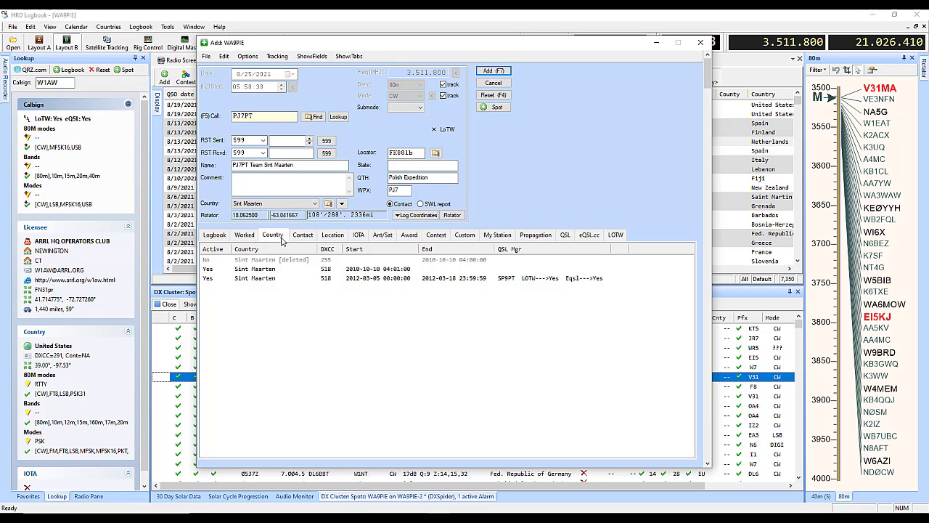
{"action": "left_click", "coordinate": [303, 235]}
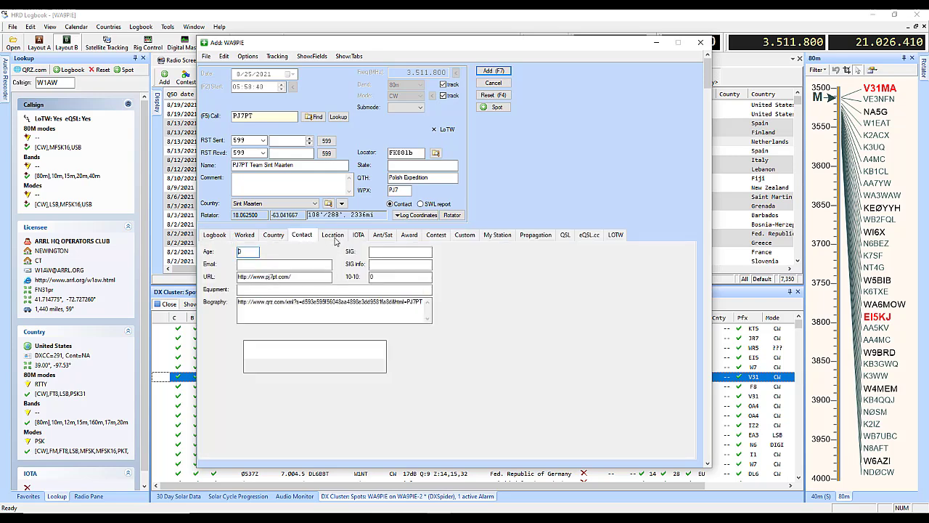
{"action": "left_click", "coordinate": [333, 235]}
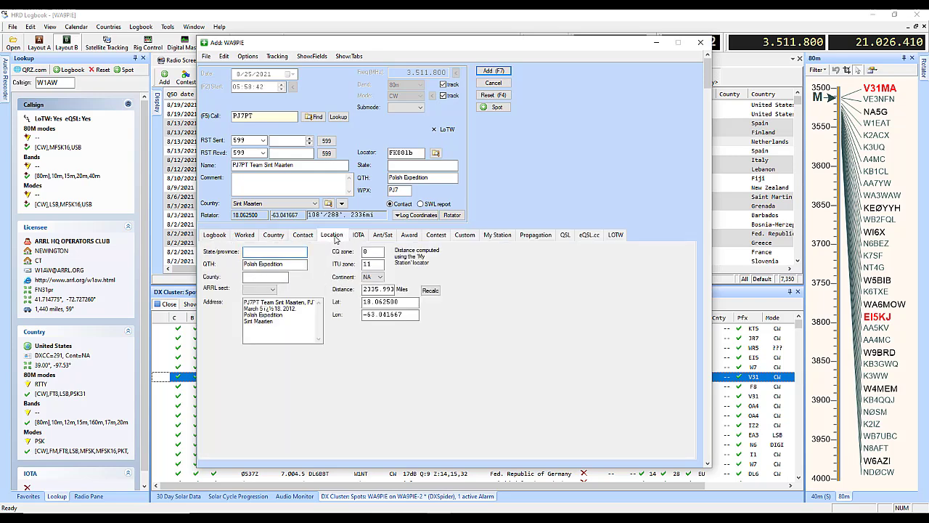
Step: Review the Award, Propagation, QSL, eQSL.cc and LoTW tabs, then close the entry
{"action": "left_click", "coordinate": [409, 236]}
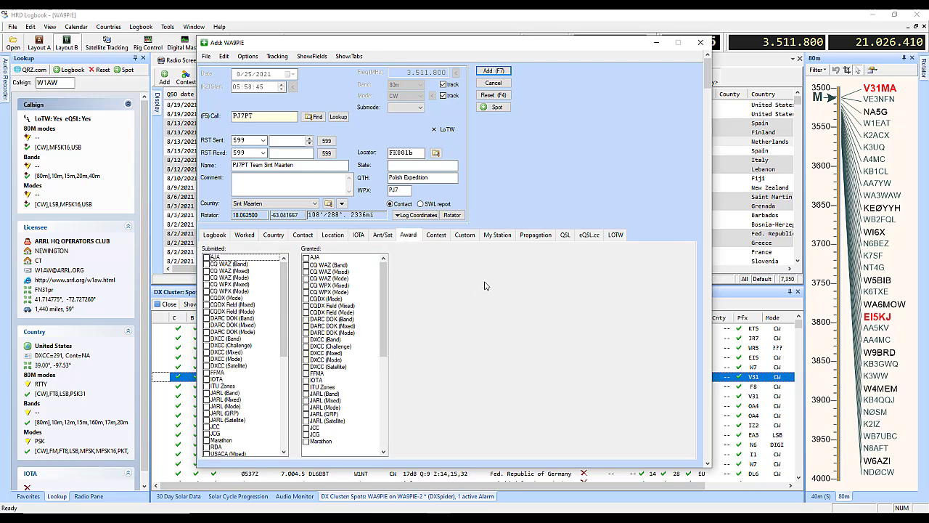
{"action": "left_click", "coordinate": [532, 235]}
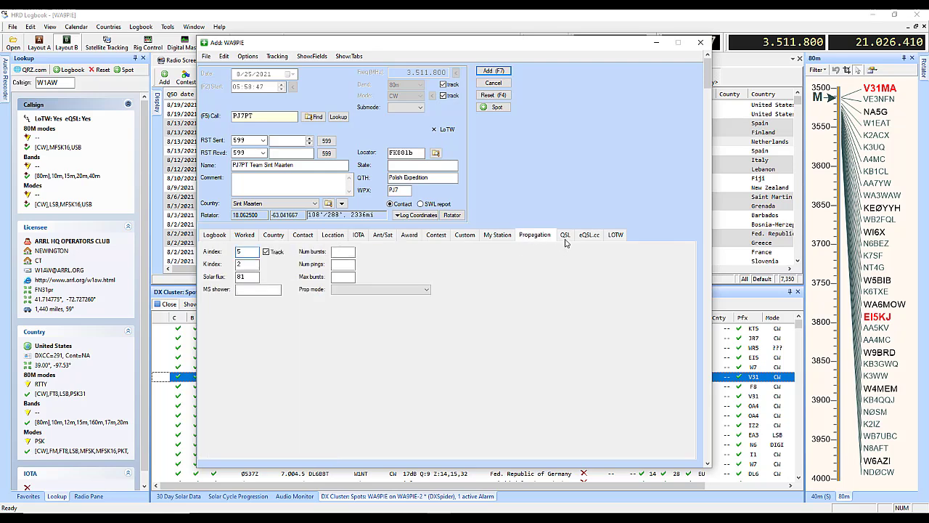
{"action": "left_click", "coordinate": [565, 238]}
{"action": "left_click", "coordinate": [591, 239]}
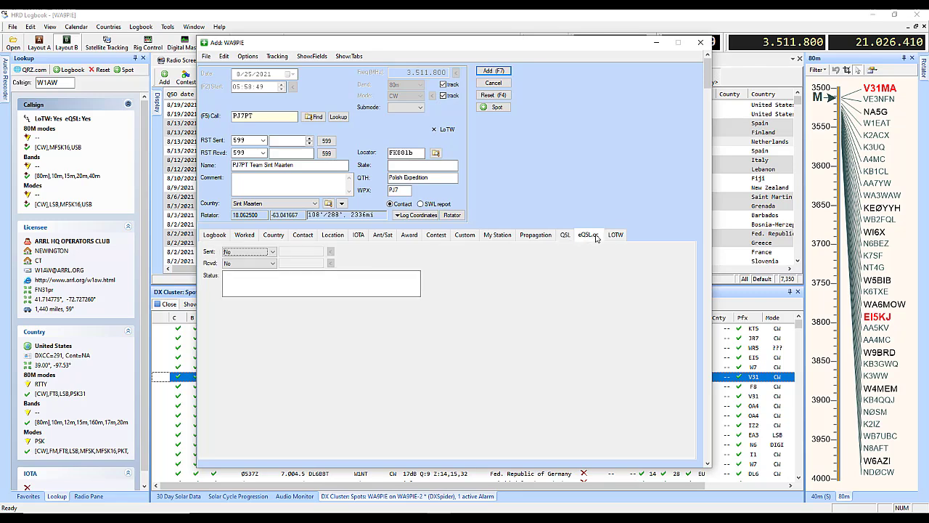
{"action": "left_click", "coordinate": [616, 237]}
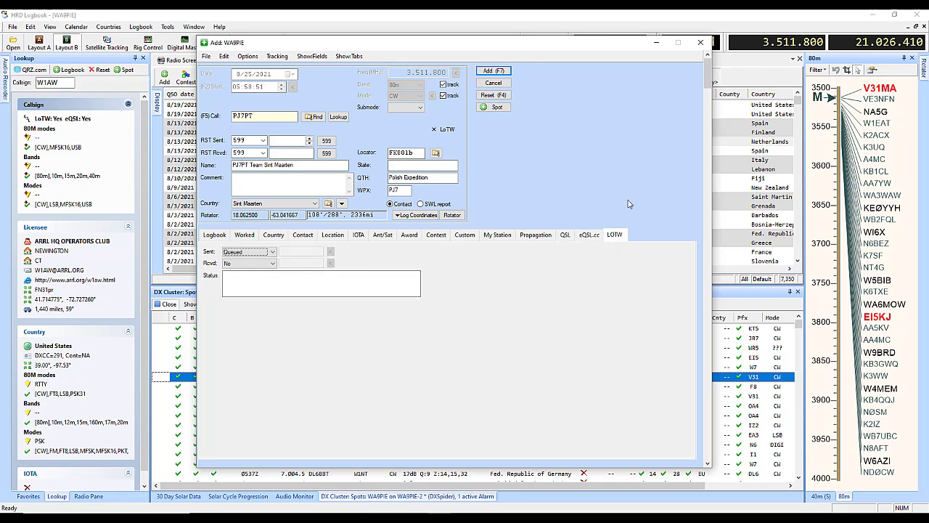
{"action": "left_click", "coordinate": [702, 43]}
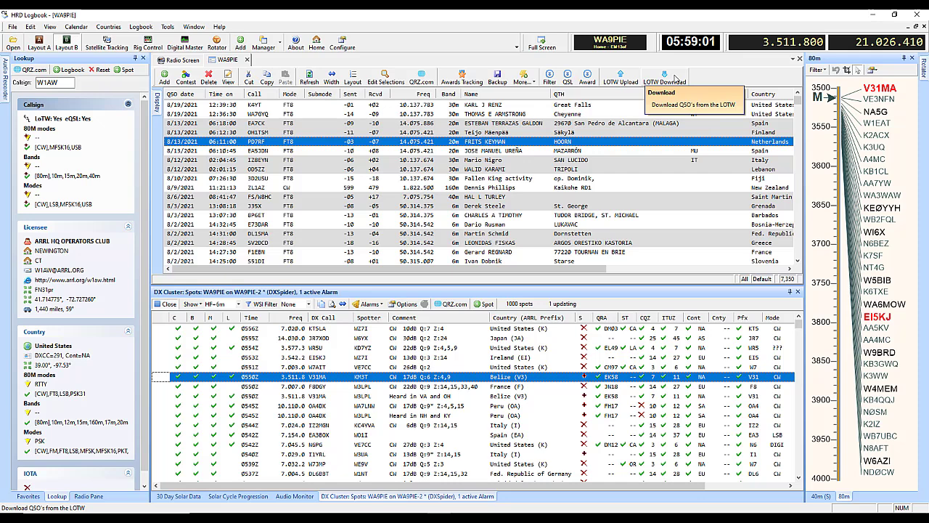
Step: In Awards Tracking, list all DXCC entities needing a CW QSL, then show the band Matrix
{"action": "left_click", "coordinate": [462, 77]}
{"action": "double_click", "coordinate": [424, 114]}
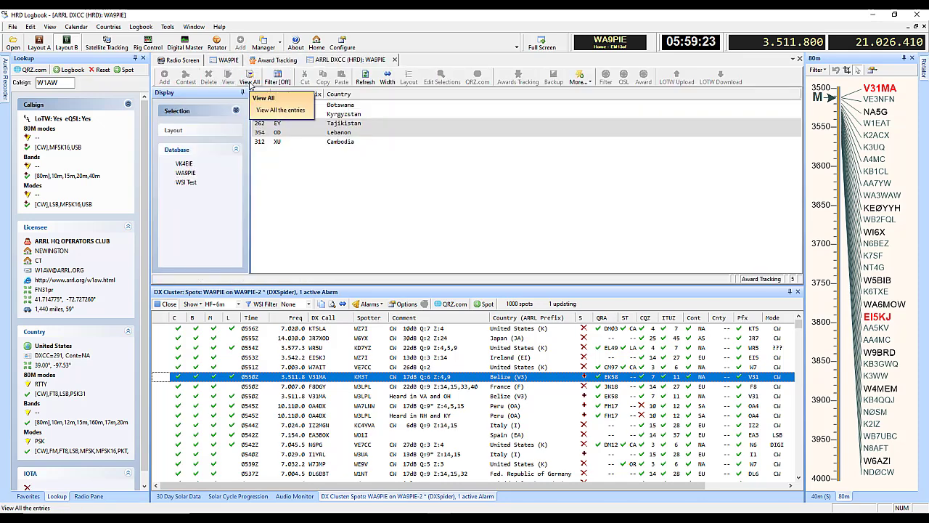
{"action": "left_click", "coordinate": [249, 79]}
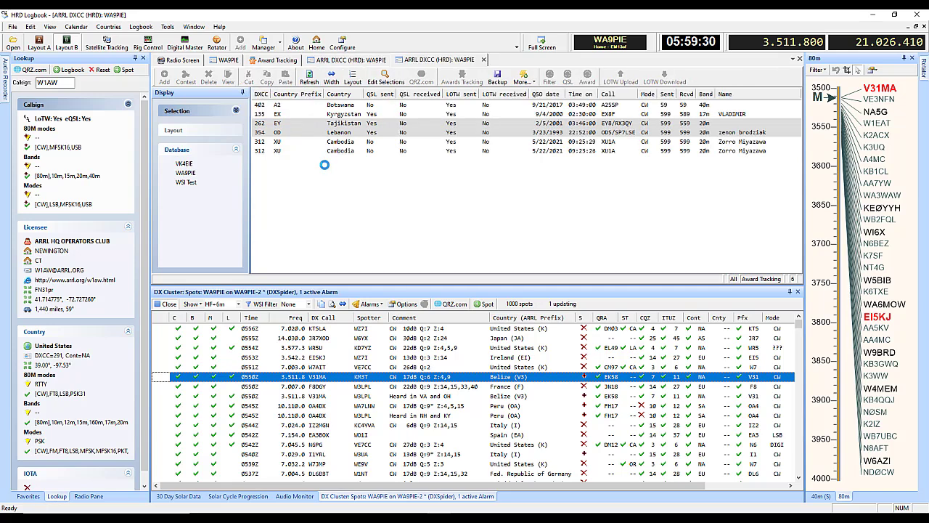
{"action": "left_click", "coordinate": [483, 59]}
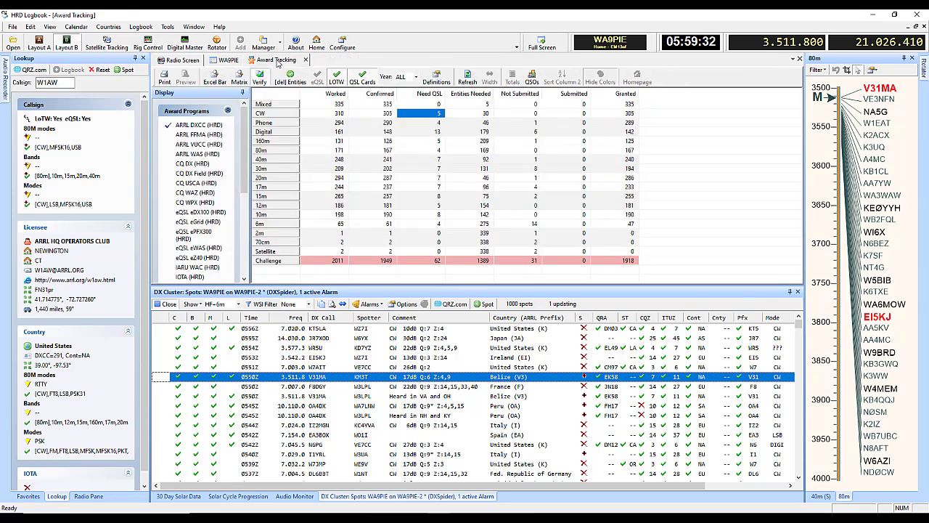
{"action": "left_click", "coordinate": [241, 77]}
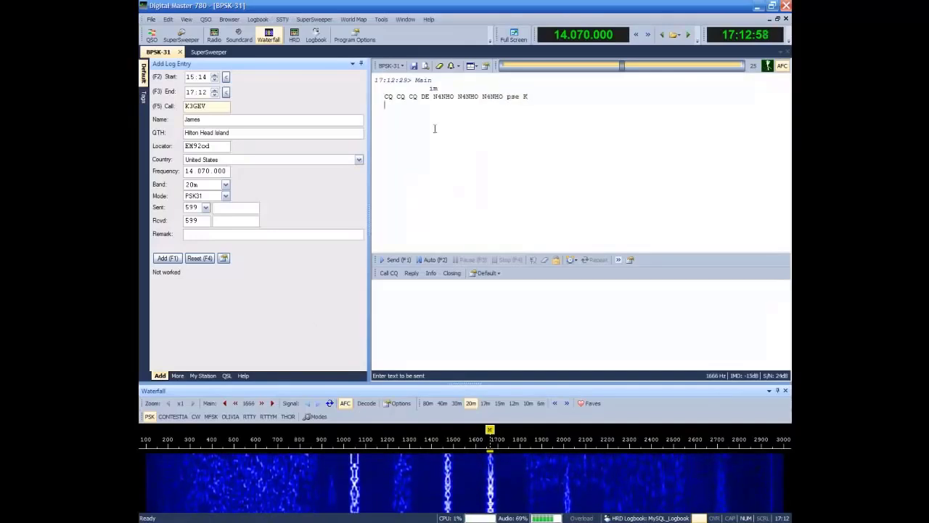
Step: Fill the log from the decoded CQ callsign, then browse the waterfall's BPSK-to-THOR mode lists
{"action": "right_click", "coordinate": [444, 98]}
{"action": "left_click", "coordinate": [462, 103]}
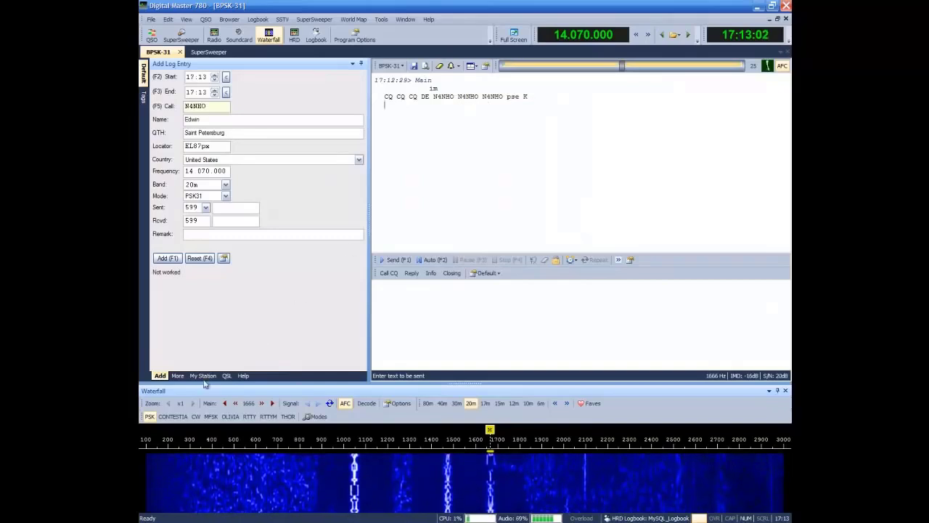
{"action": "left_click", "coordinate": [149, 418]}
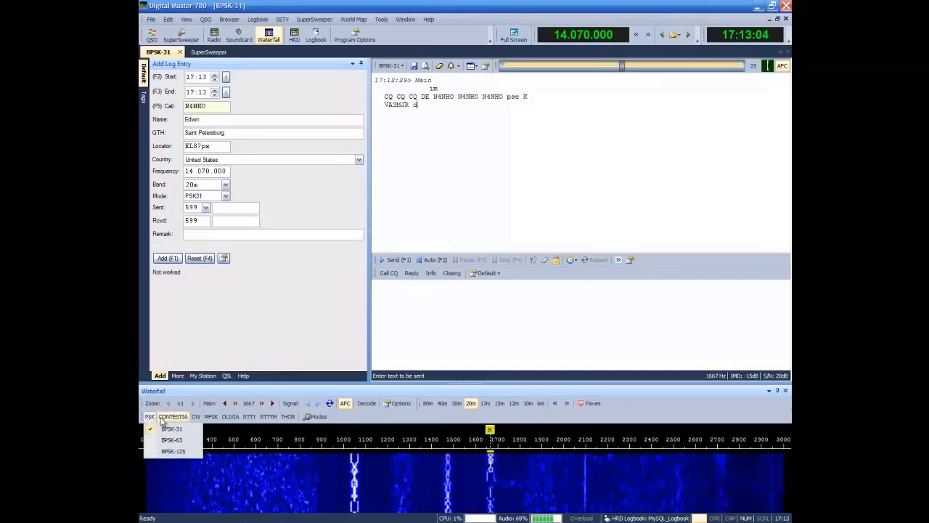
{"action": "left_click", "coordinate": [168, 417]}
{"action": "left_click", "coordinate": [196, 417]}
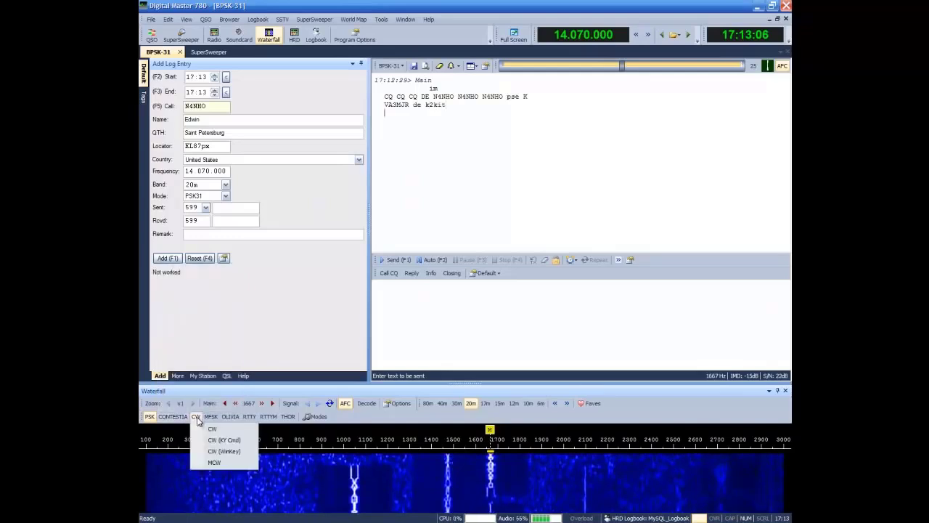
{"action": "left_click", "coordinate": [211, 417]}
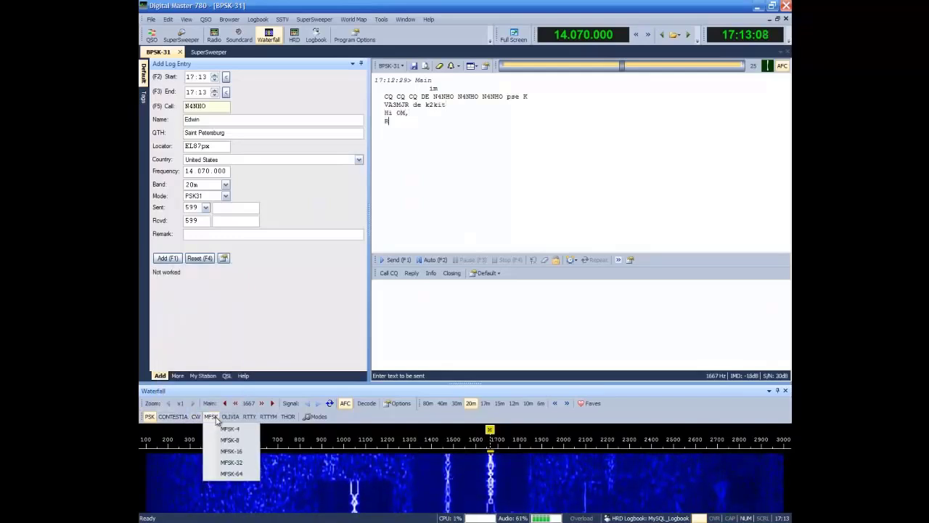
{"action": "left_click", "coordinate": [230, 417]}
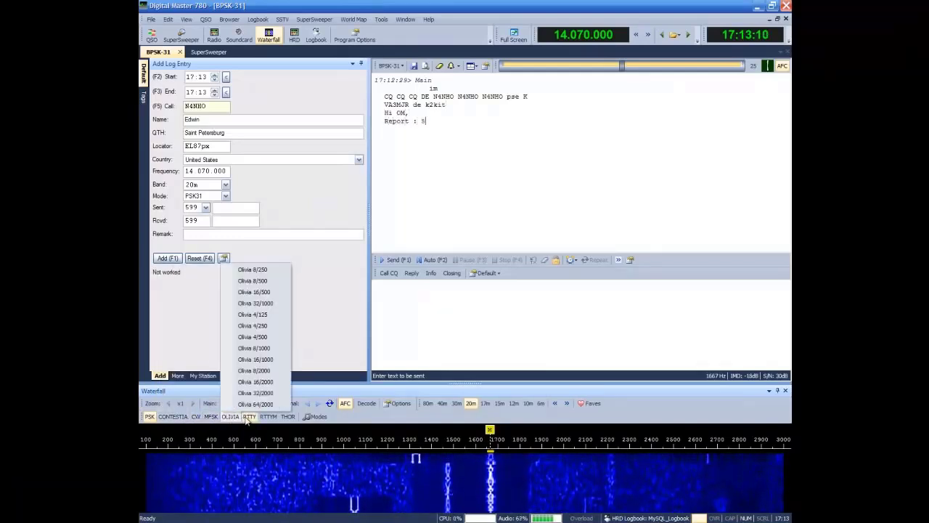
{"action": "left_click", "coordinate": [249, 417]}
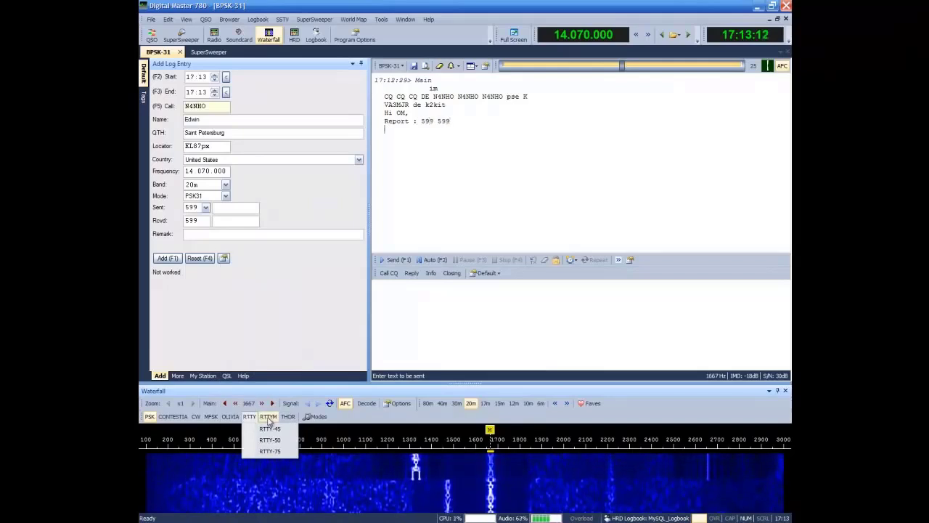
{"action": "left_click", "coordinate": [268, 417]}
{"action": "left_click", "coordinate": [288, 416]}
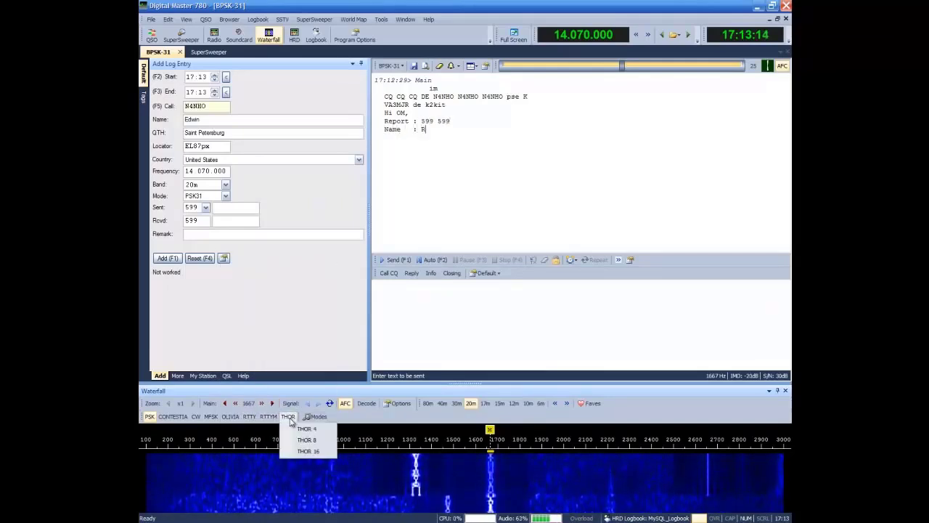
Step: Open the Modes chooser, cancel it unchanged, and bring up the Call CQ macros
{"action": "left_click", "coordinate": [315, 417]}
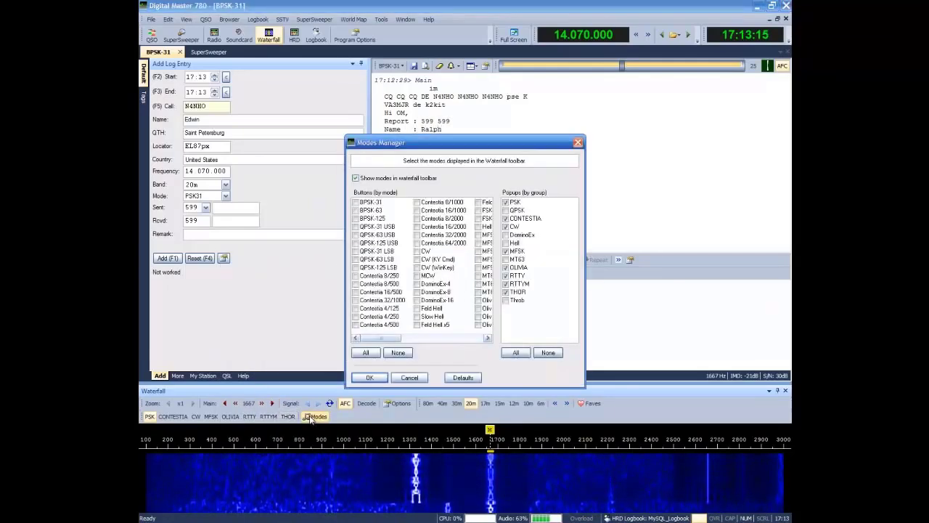
{"action": "left_click", "coordinate": [415, 380]}
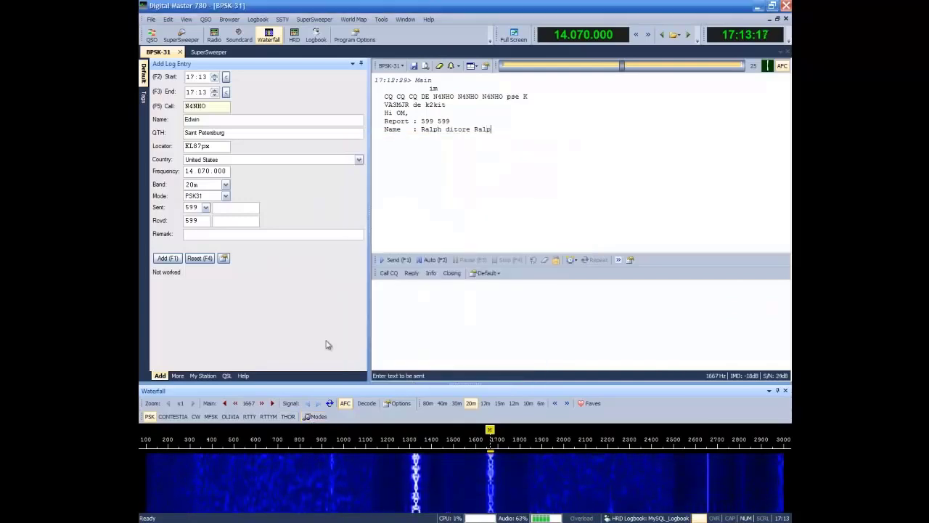
{"action": "left_click", "coordinate": [390, 273]}
Step: Browse the Reply and Closing macro menus, then tune reception to the 2529 Hz signal
{"action": "mouse_move", "coordinate": [409, 278]}
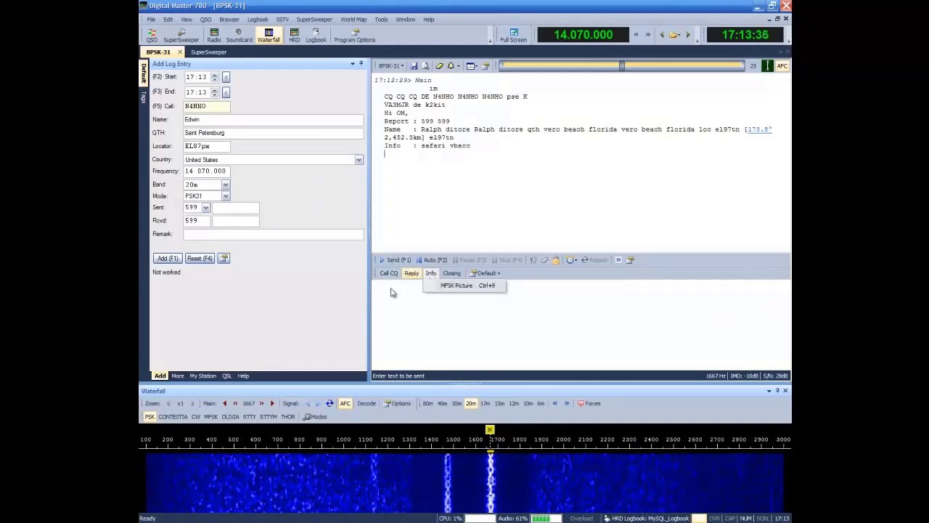
{"action": "left_click", "coordinate": [487, 274]}
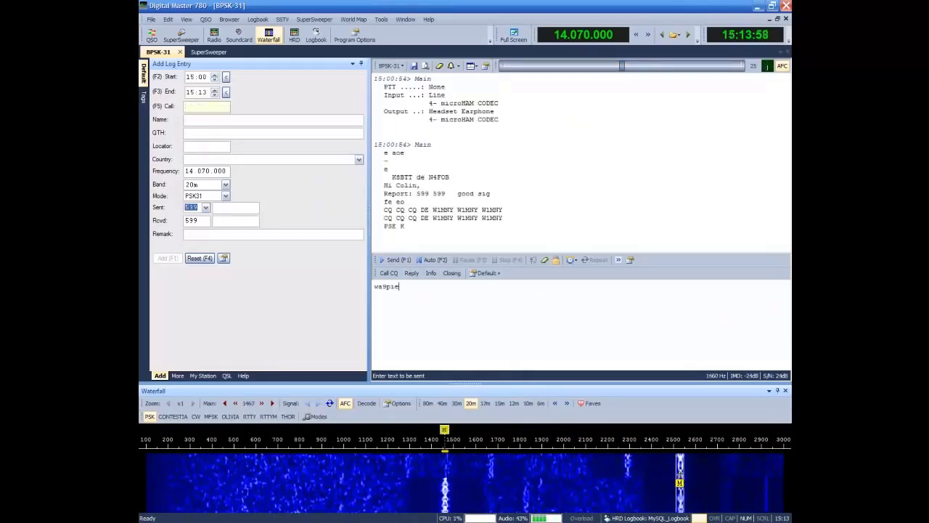
{"action": "left_click", "coordinate": [679, 468]}
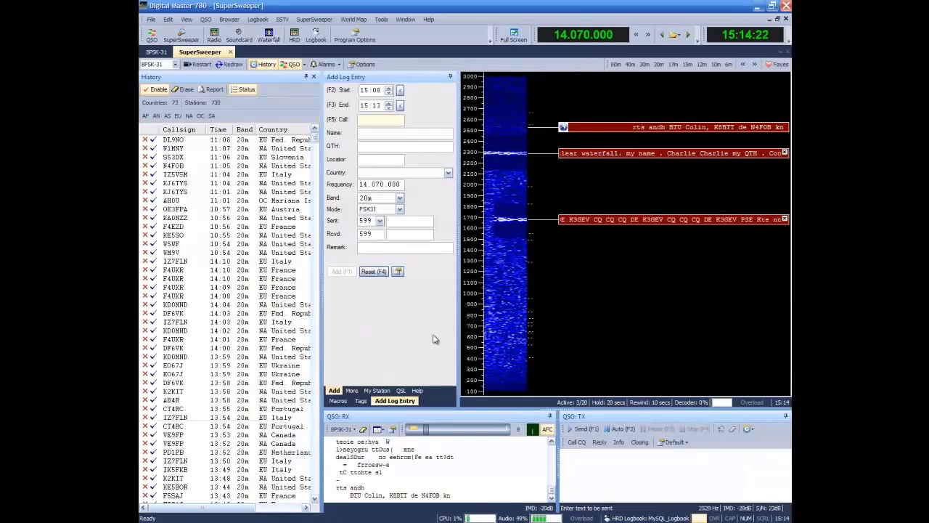
Step: Receive the 1700 Hz SuperSweeper channel and fill the log from its calling station's callsign
{"action": "left_click", "coordinate": [607, 219]}
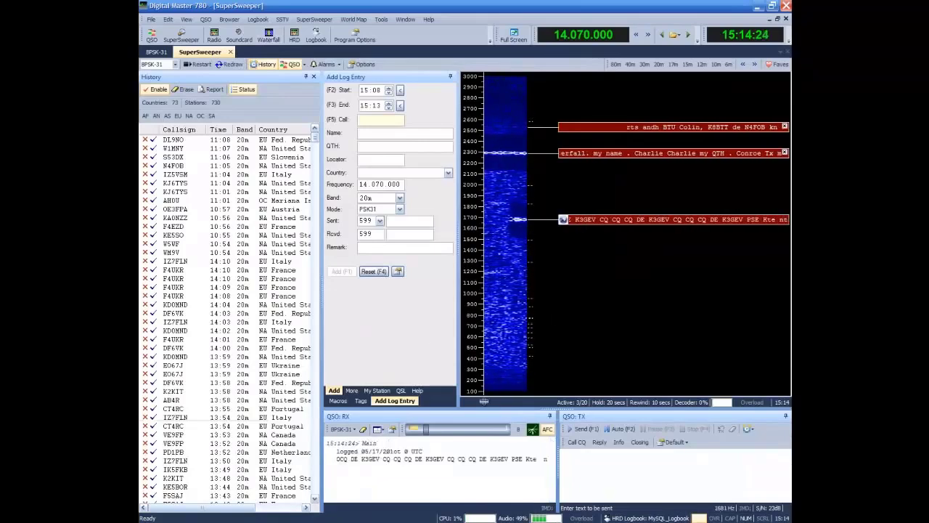
{"action": "right_click", "coordinate": [374, 459]}
{"action": "left_click", "coordinate": [427, 274]}
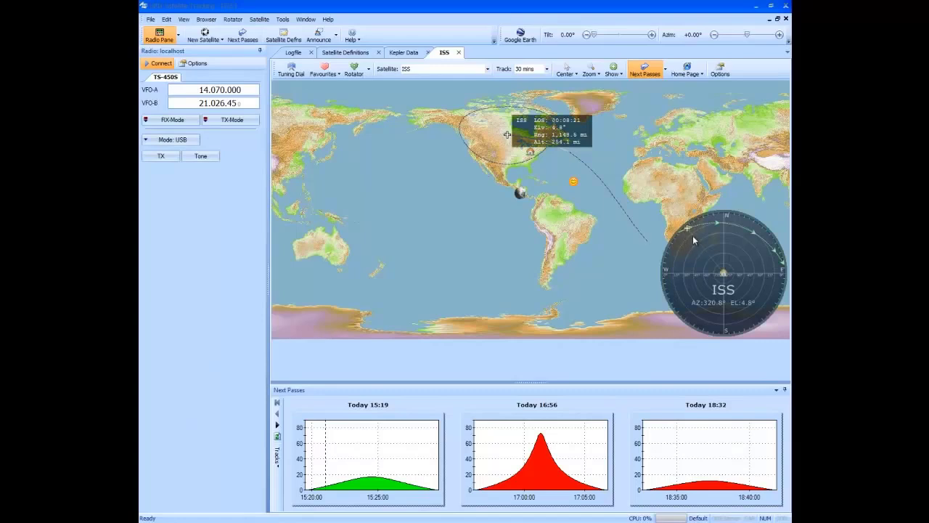
Step: Display the ISS's live position in Google Earth from HRD Satellite Tracking
{"action": "left_click", "coordinate": [519, 36]}
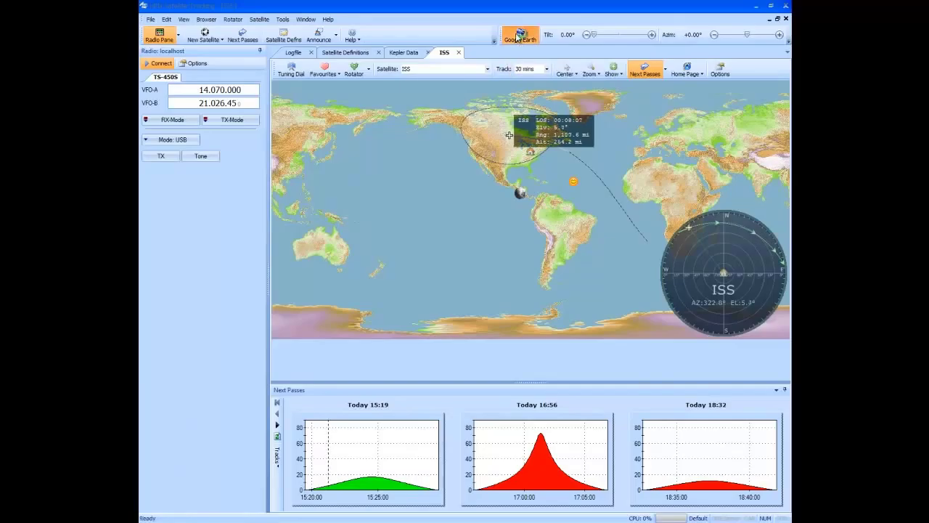